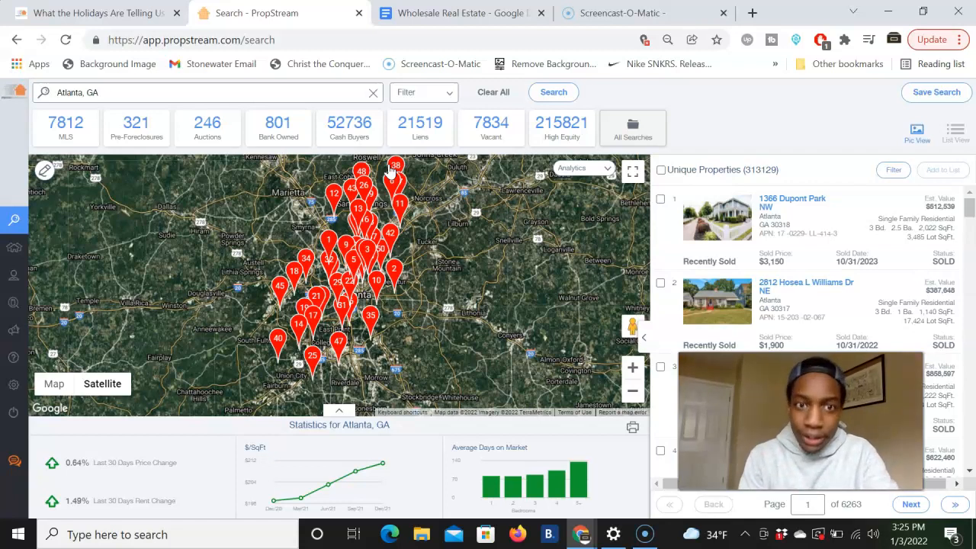
# Filter the Atlanta, GA property search by the Pre-Foreclosures quick list
pyautogui.click(429, 93)
pyautogui.click(299, 173)
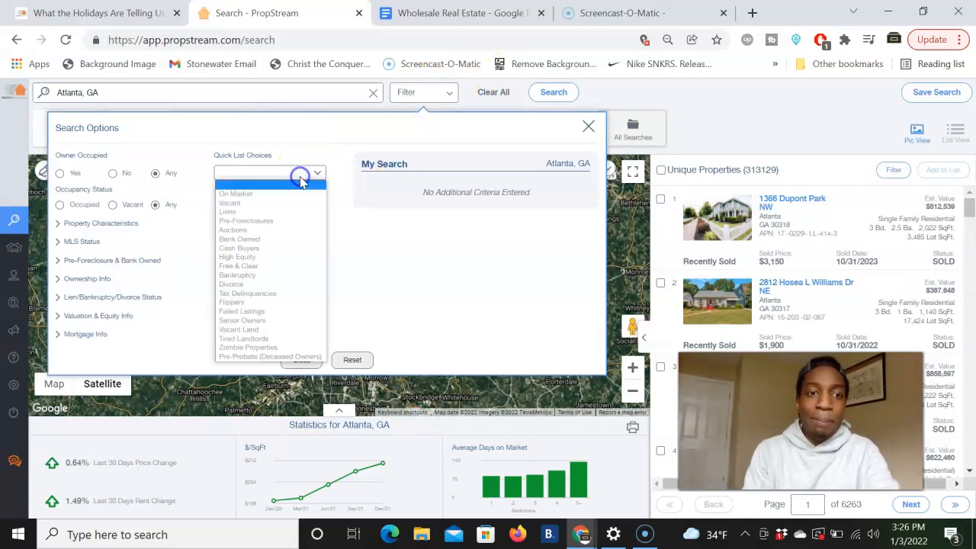
pyautogui.click(268, 223)
pyautogui.click(340, 274)
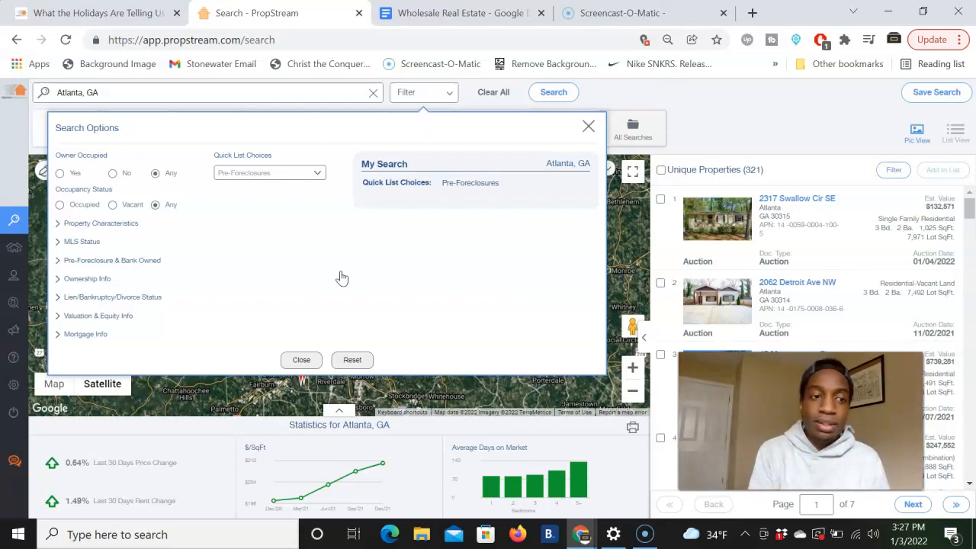
pyautogui.click(209, 229)
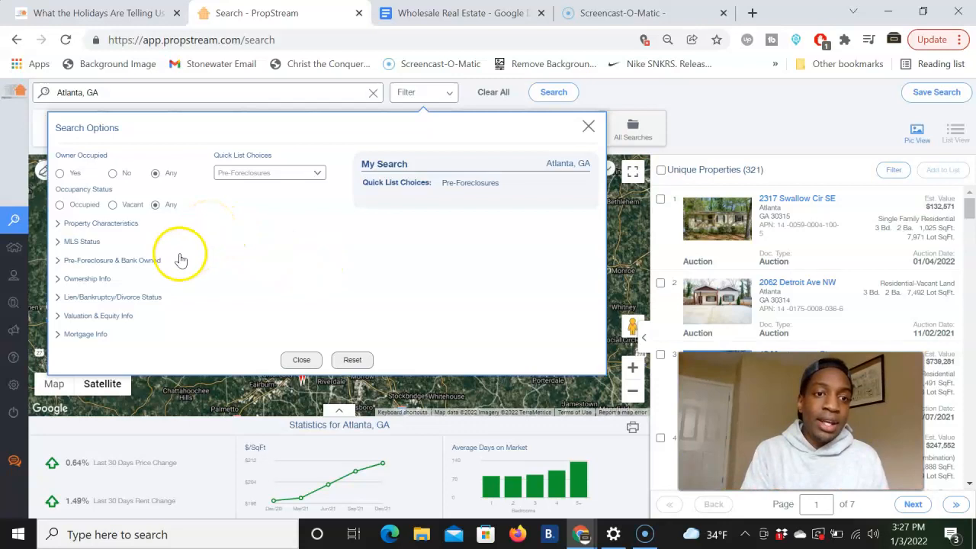
# Set the minimum estimated equity to 40% in the valuation and equity criteria
pyautogui.click(120, 318)
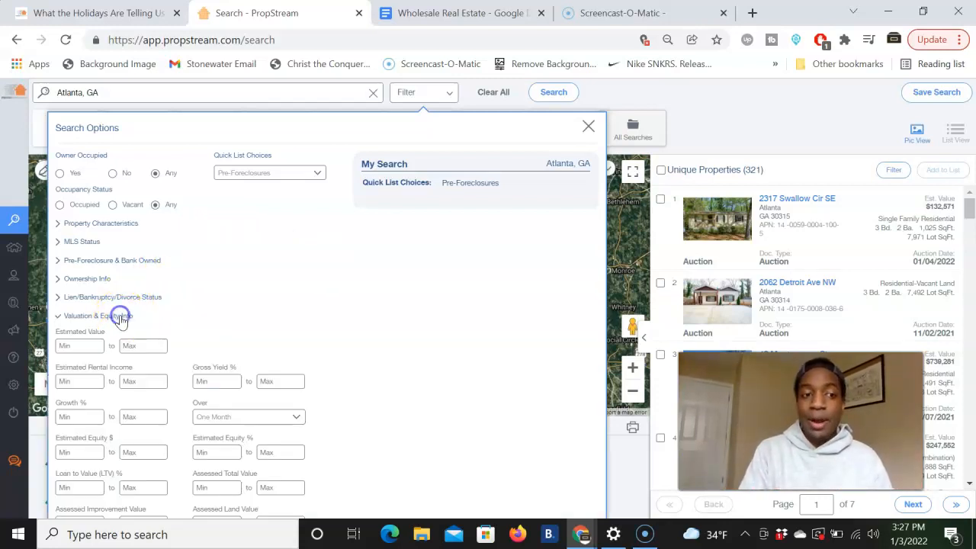
pyautogui.click(218, 451)
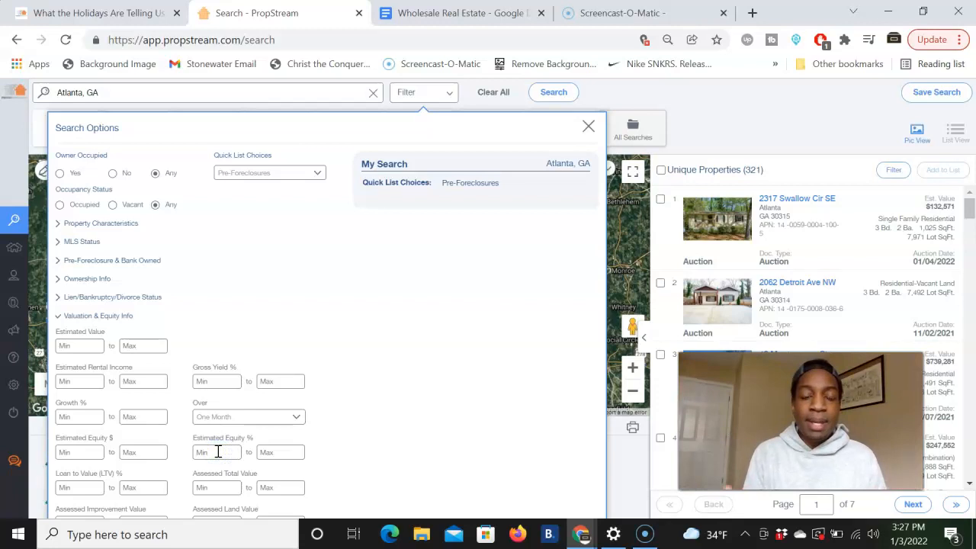
pyautogui.write('40')
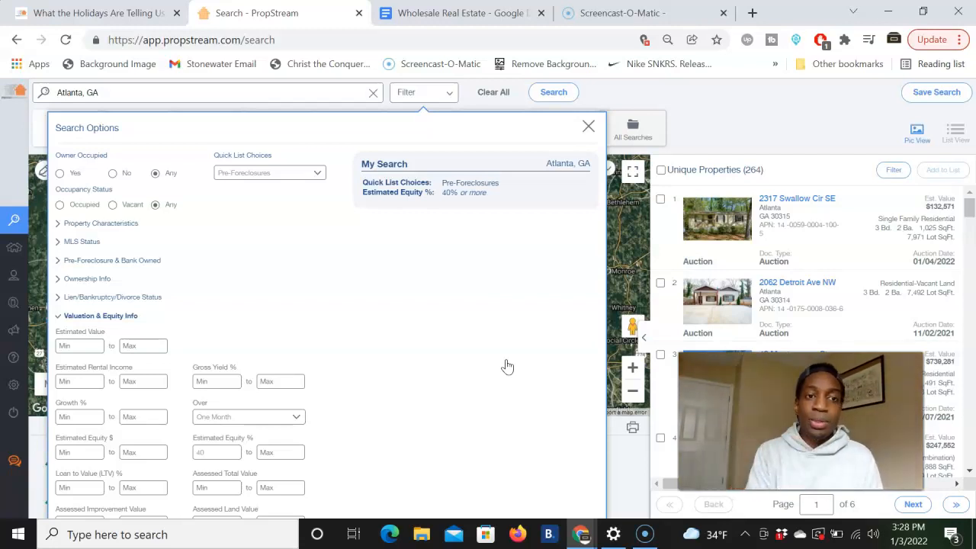
pyautogui.click(91, 314)
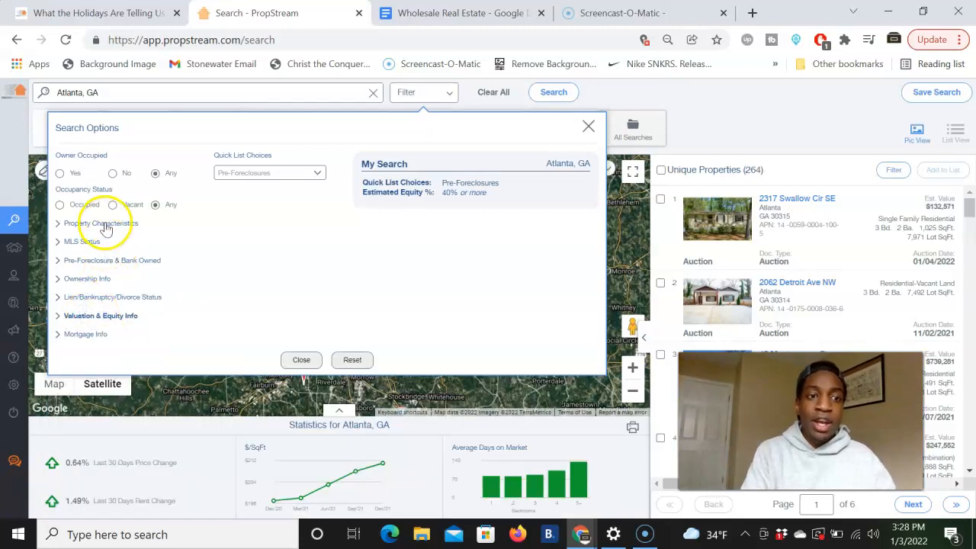
# Limit the property classification to Residential in the property characteristics criteria
pyautogui.click(103, 224)
pyautogui.click(109, 252)
pyautogui.click(107, 276)
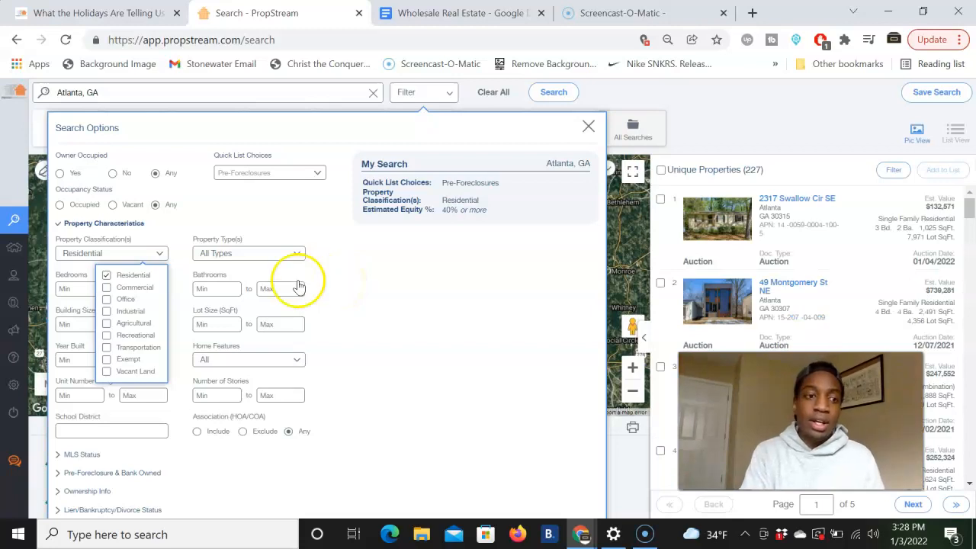
pyautogui.click(128, 225)
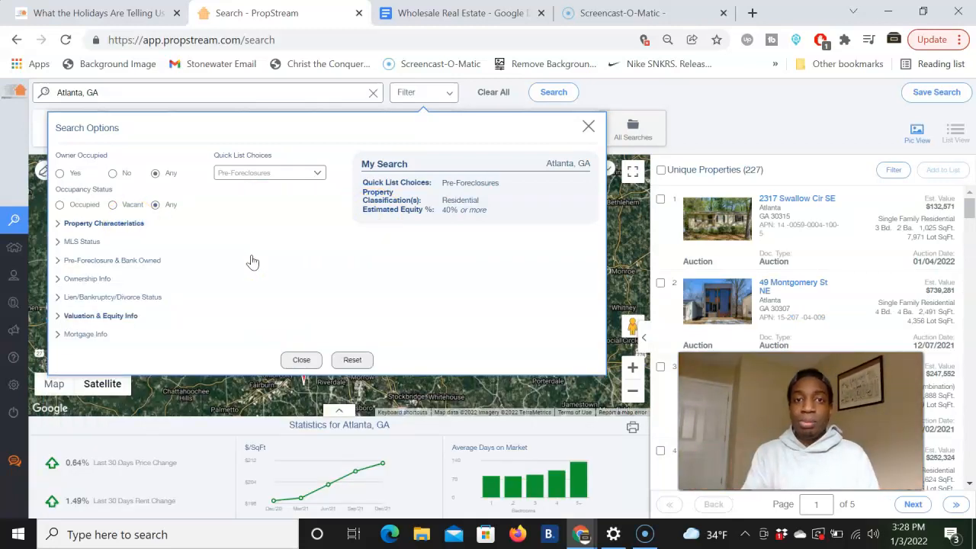
# Switch to the Wholesale Real Estate document in Google Docs and enter "Low Equity and High Equity for Creative financing" as the second numbered item
pyautogui.hotkey('ctrl', 'Tab')
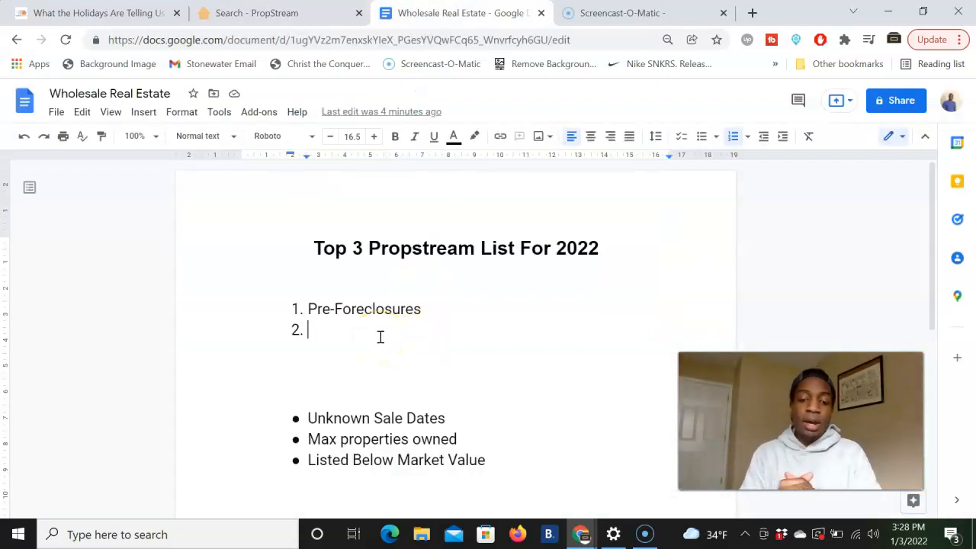
pyautogui.write('Low Equity and Hig')
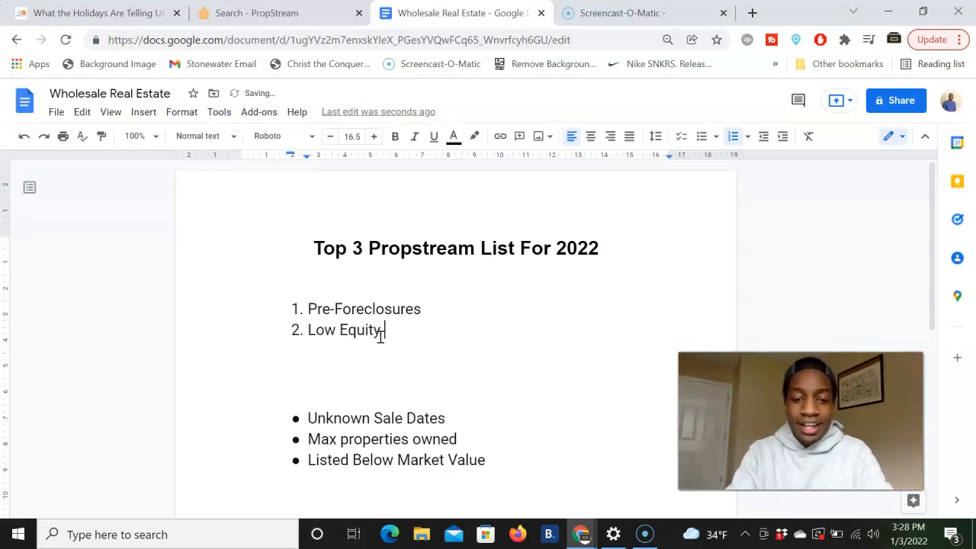
pyautogui.write('h ')
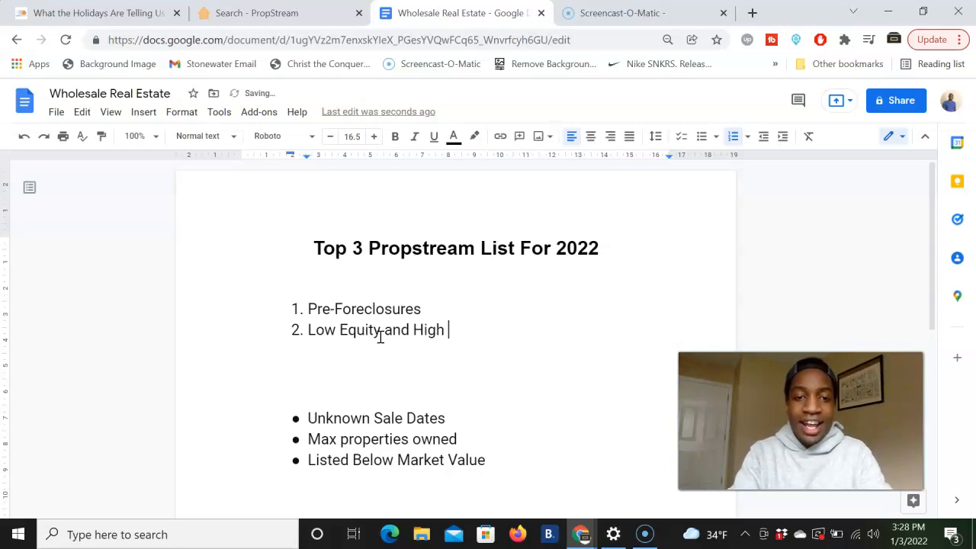
pyautogui.write('Equity ')
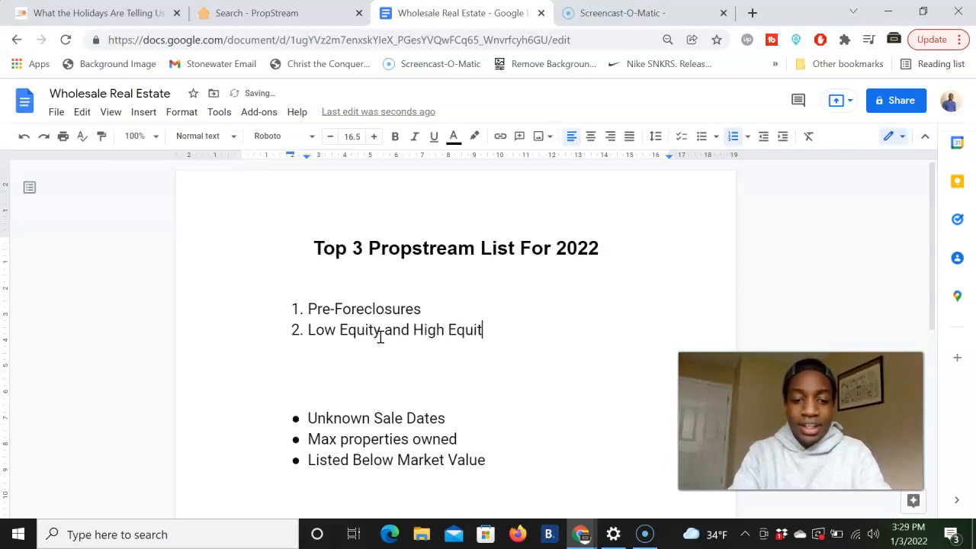
pyautogui.write('for Cr')
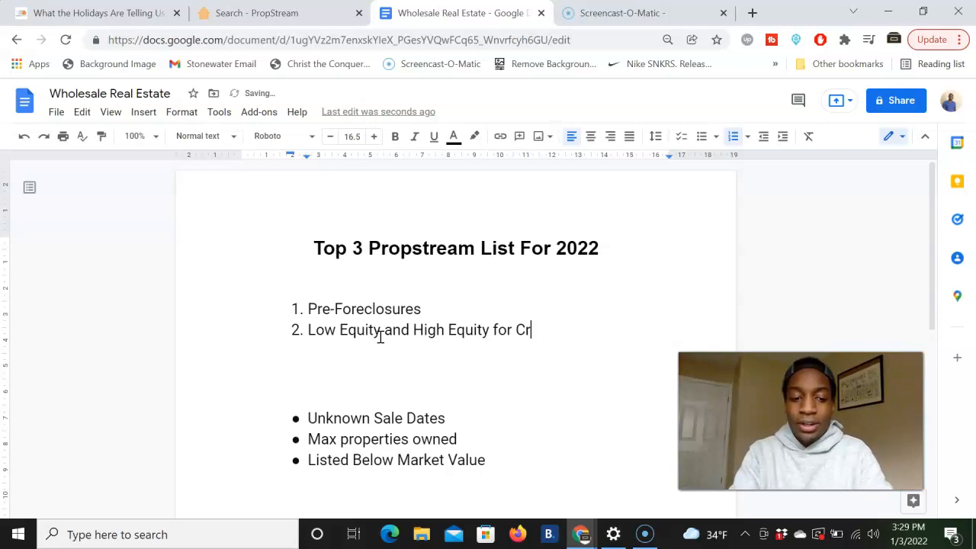
pyautogui.write('eative fi')
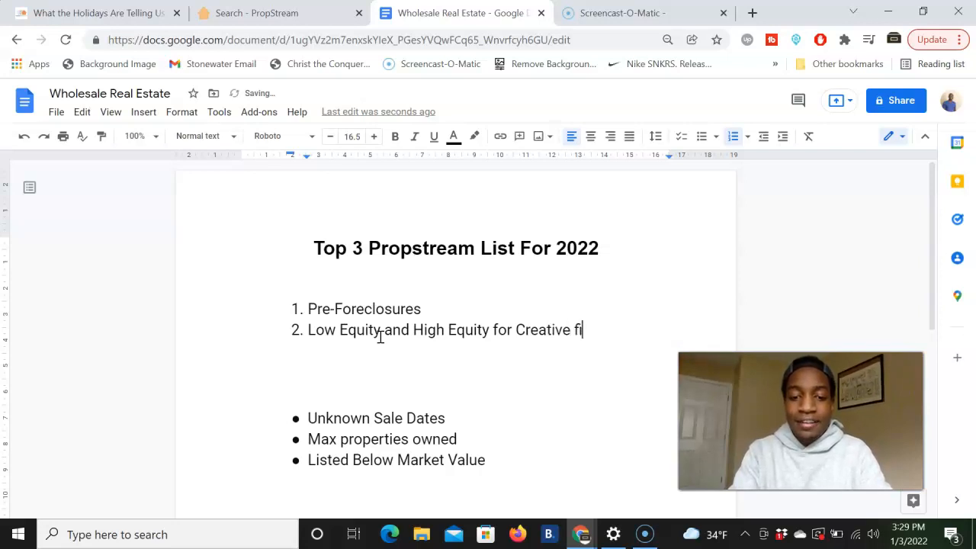
pyautogui.write('nancing')
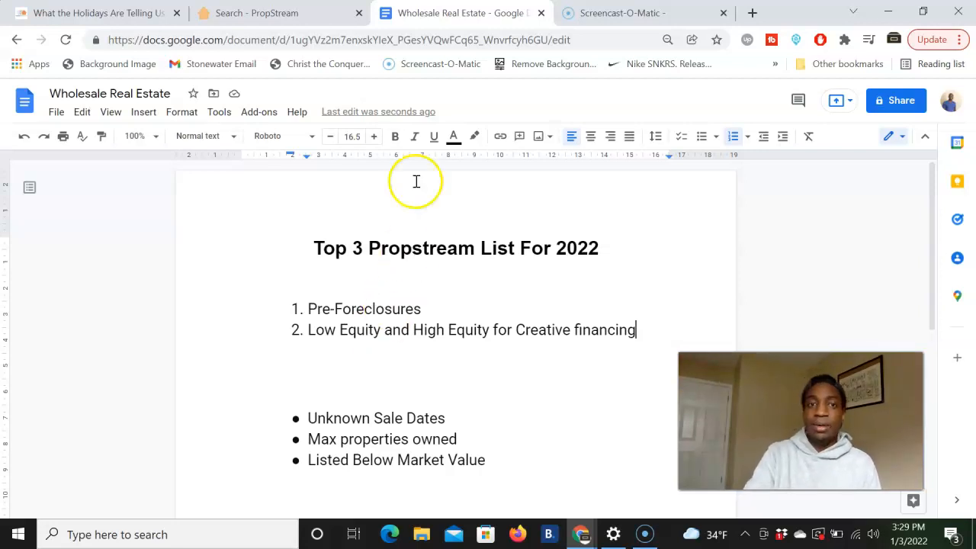
# Switch back to PropStream and remove all the added criteria from the Atlanta, GA search
pyautogui.click(259, 13)
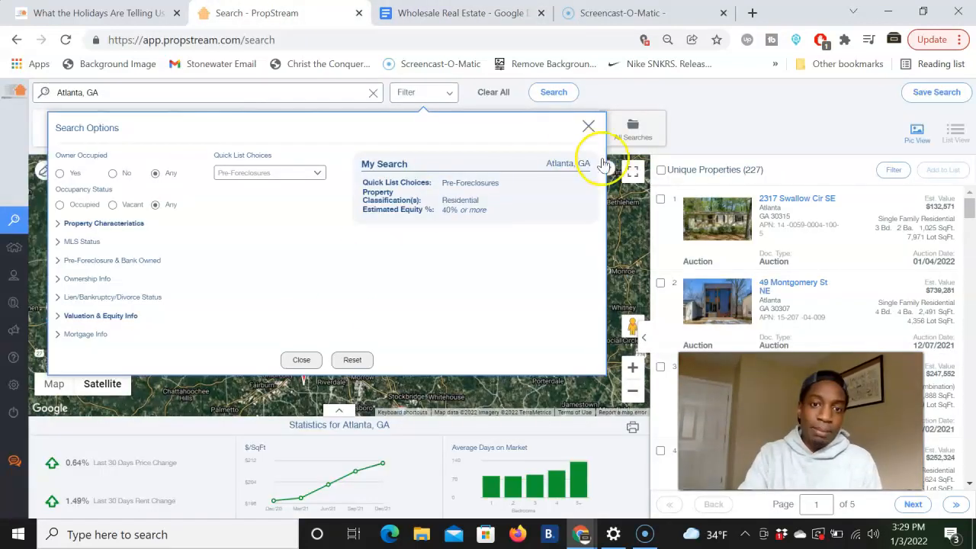
pyautogui.click(584, 185)
pyautogui.click(584, 186)
pyautogui.click(584, 185)
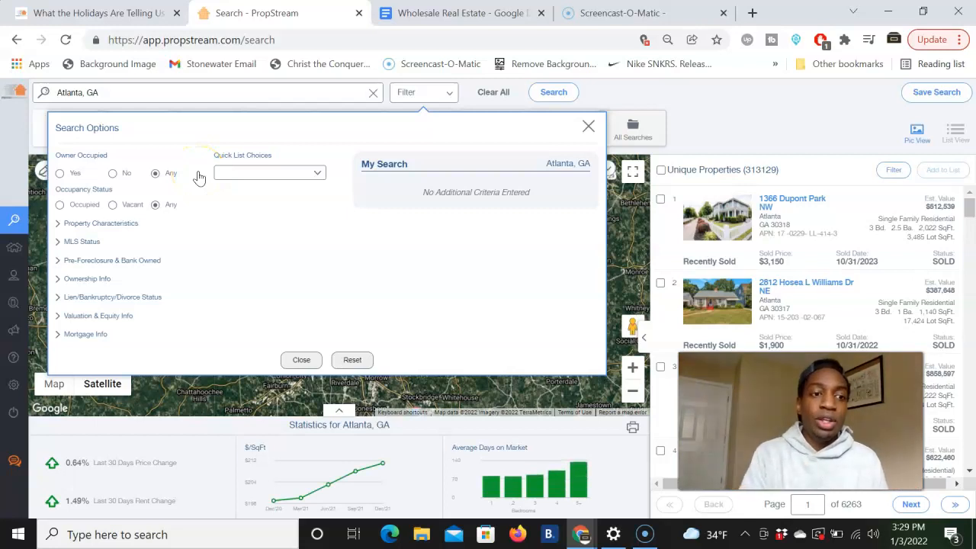
# Set the maximum estimated equity to 20% in the valuation and equity criteria
pyautogui.click(115, 316)
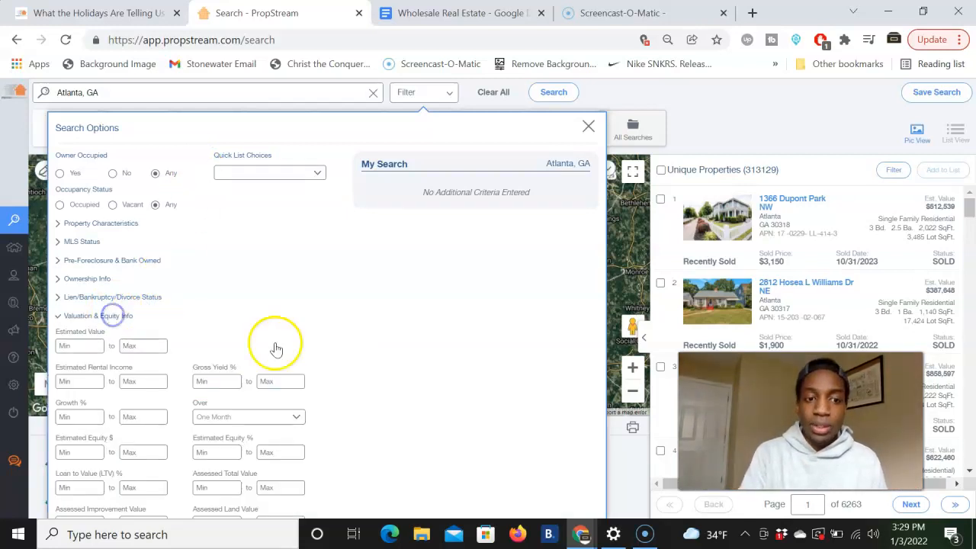
pyautogui.click(287, 451)
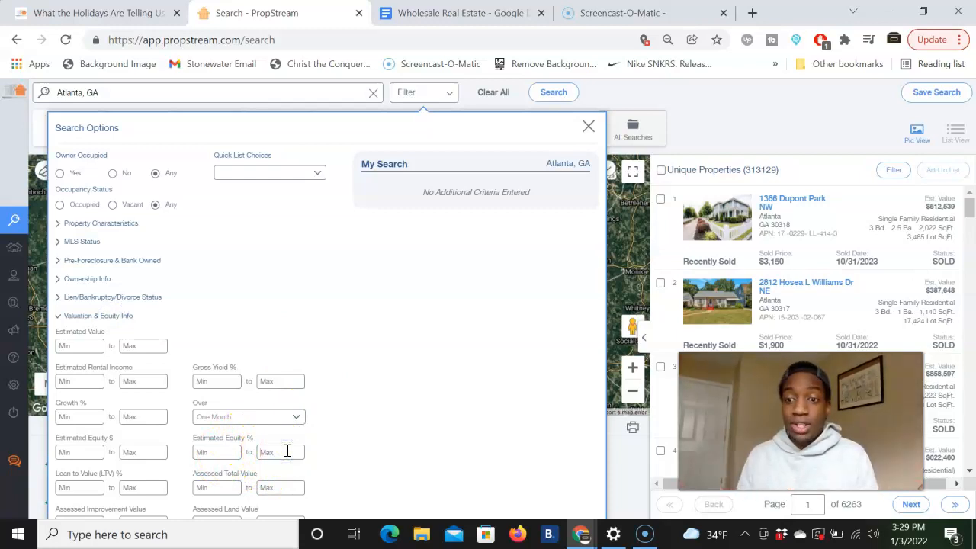
pyautogui.write('20')
pyautogui.click(392, 420)
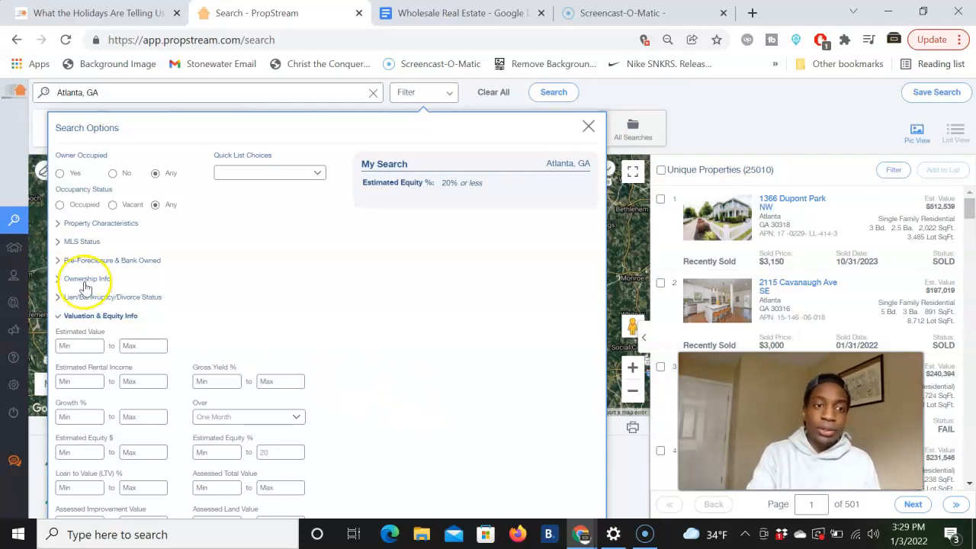
# Restrict the search to the Residential property classification with Vacant occupancy status
pyautogui.click(74, 223)
pyautogui.click(135, 253)
pyautogui.click(127, 276)
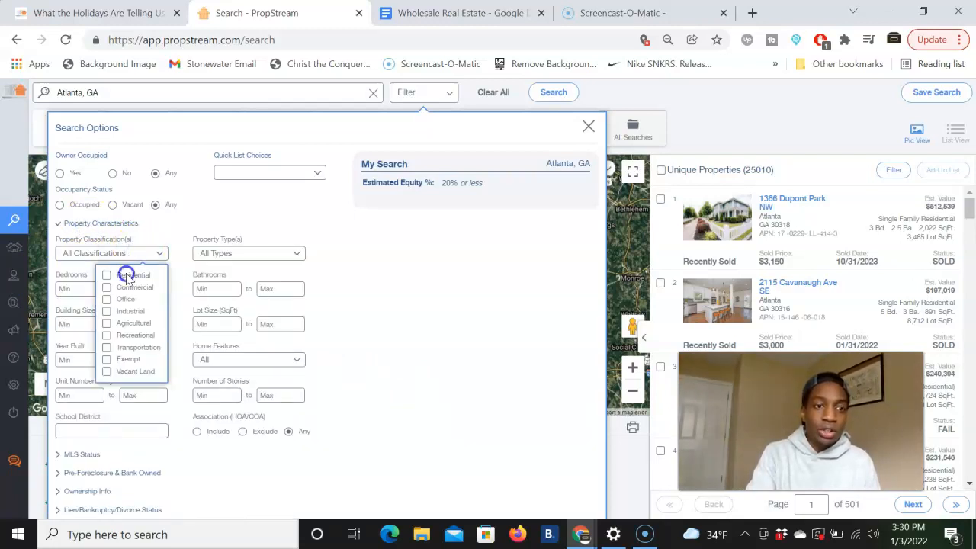
pyautogui.click(113, 205)
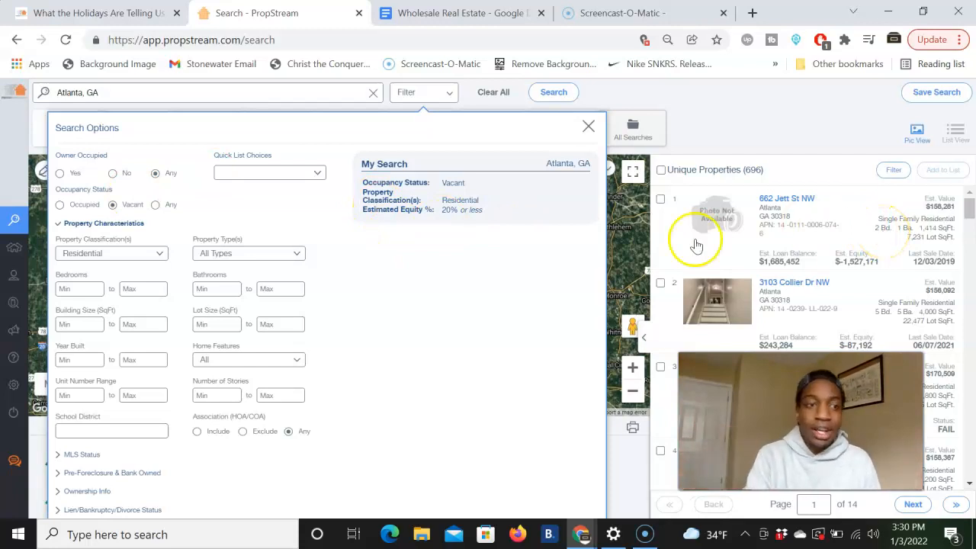
pyautogui.click(117, 225)
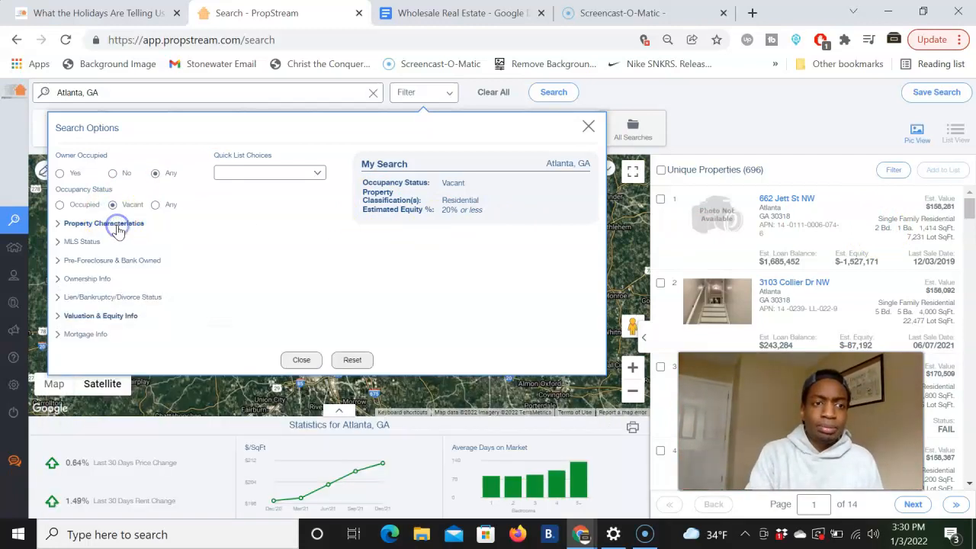
# Set the minimum years of ownership to 2 and set On Market to No in the MLS status criteria
pyautogui.click(98, 279)
pyautogui.click(81, 308)
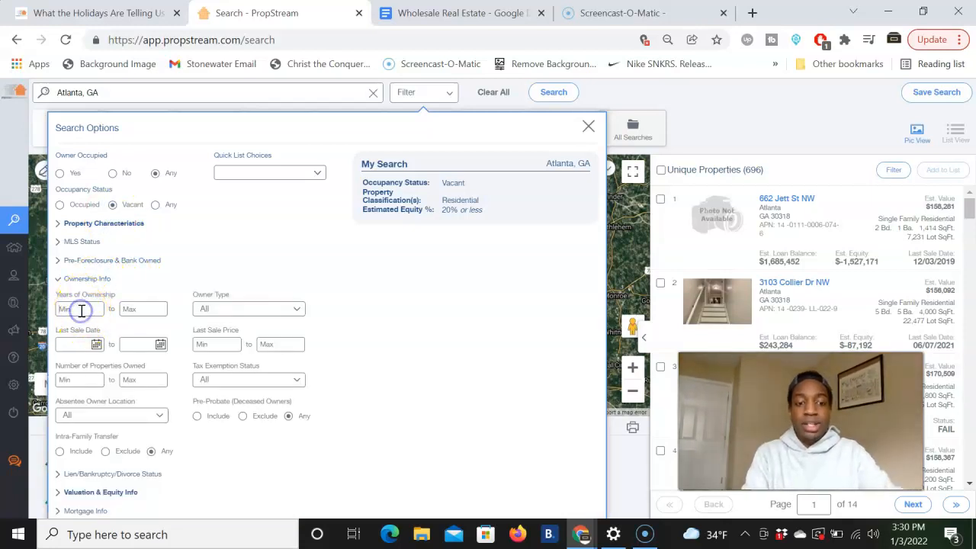
pyautogui.click(88, 305)
pyautogui.write('2')
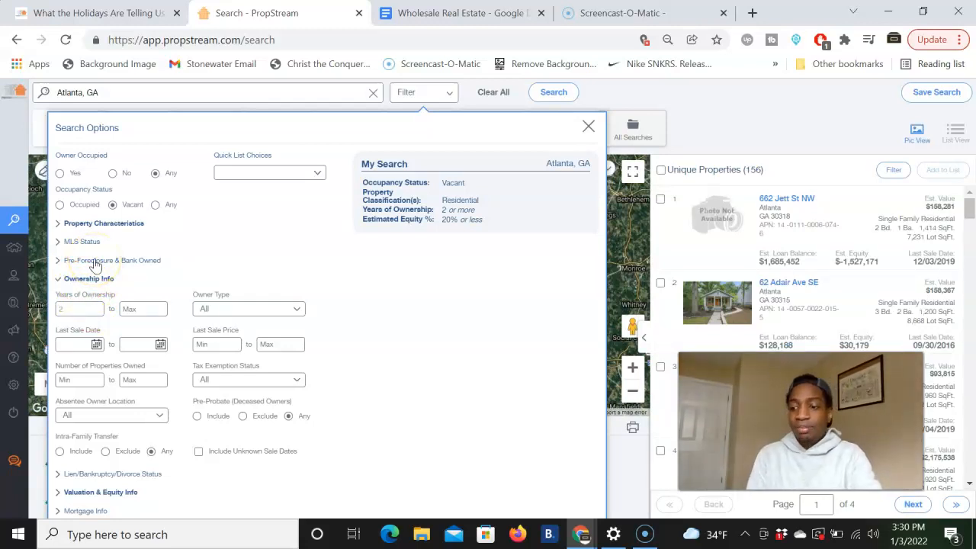
pyautogui.click(82, 241)
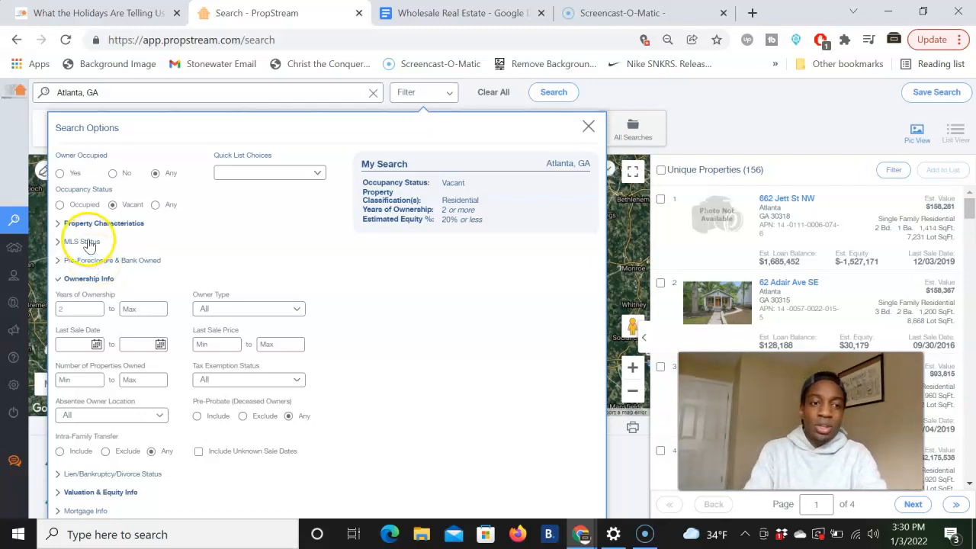
pyautogui.click(238, 275)
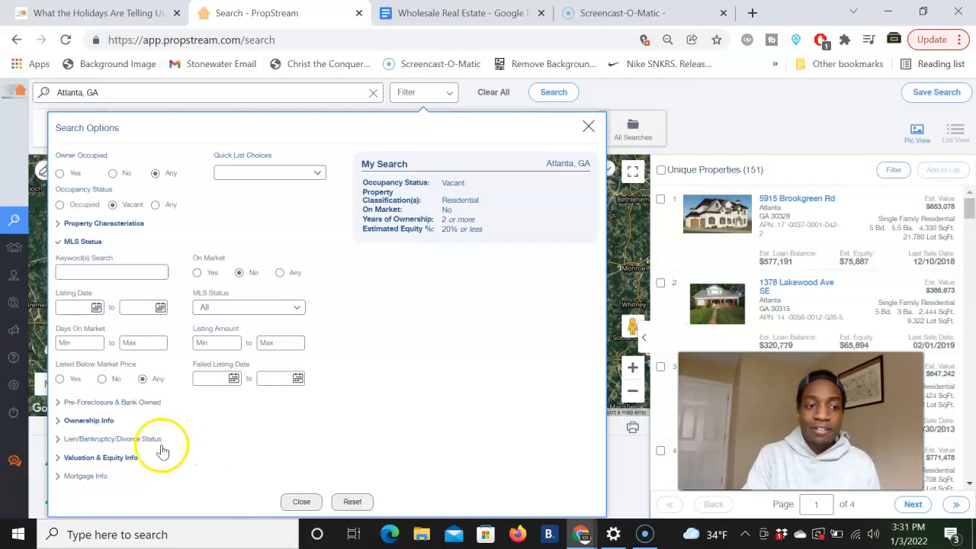
# Clear the maximum estimated equity and set the minimum estimated equity to 95%
pyautogui.click(130, 458)
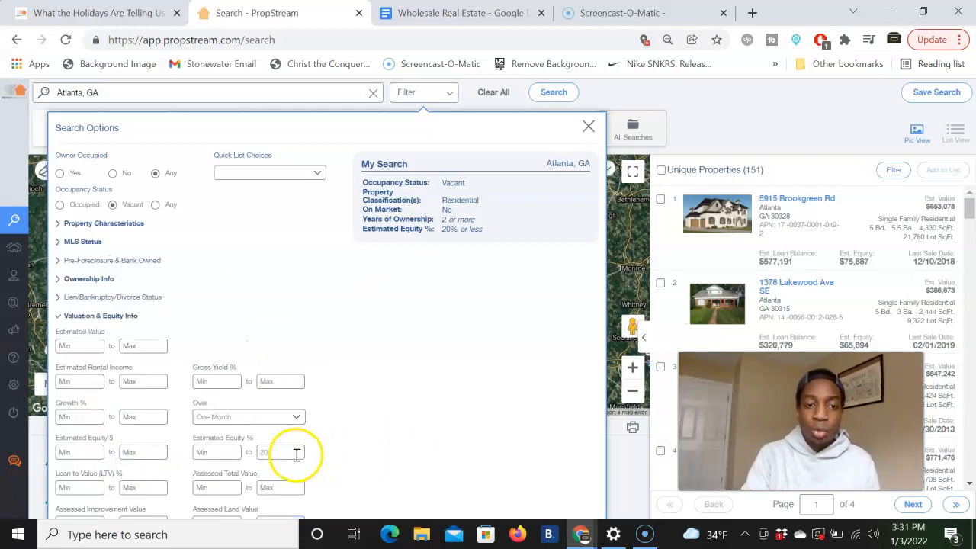
pyautogui.press('BackSpace')
pyautogui.press('BackSpace')
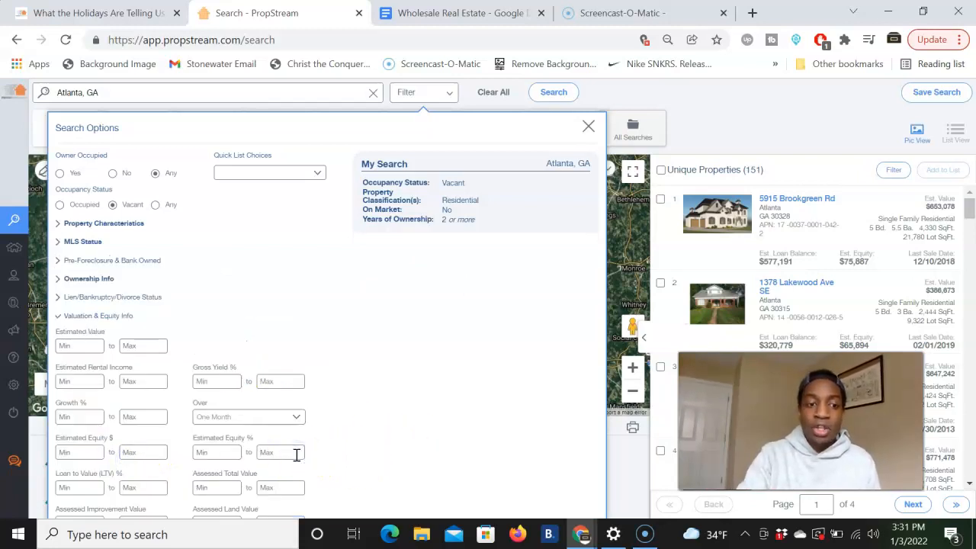
pyautogui.click(219, 452)
pyautogui.write('95')
pyautogui.click(528, 455)
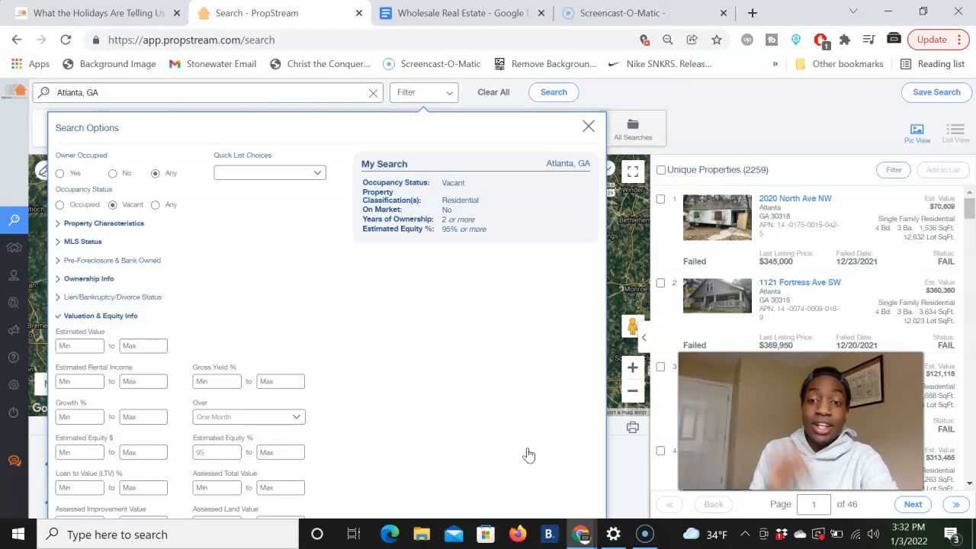
# Switch to the Google Doc and add "High Eq Absentee" as the third item of the numbered list
pyautogui.click(457, 13)
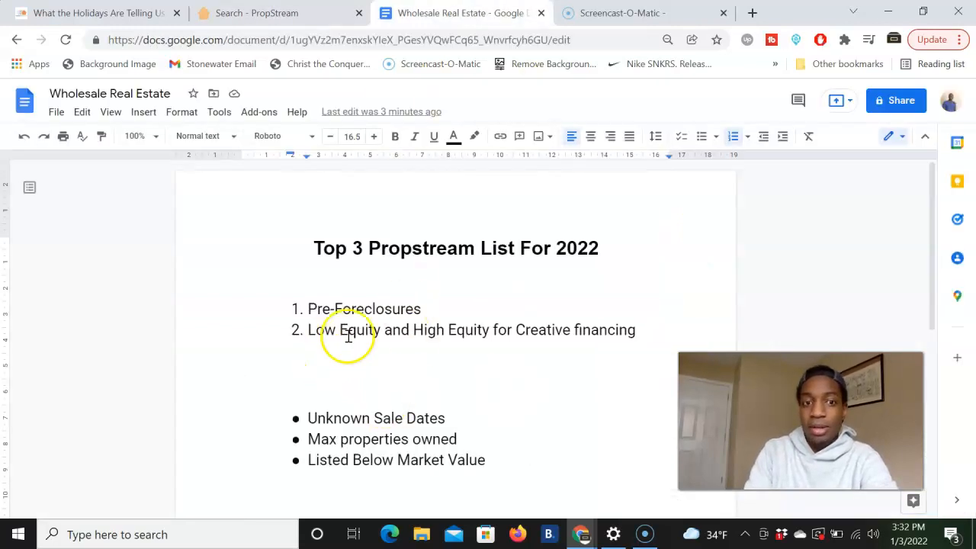
pyautogui.press('Return')
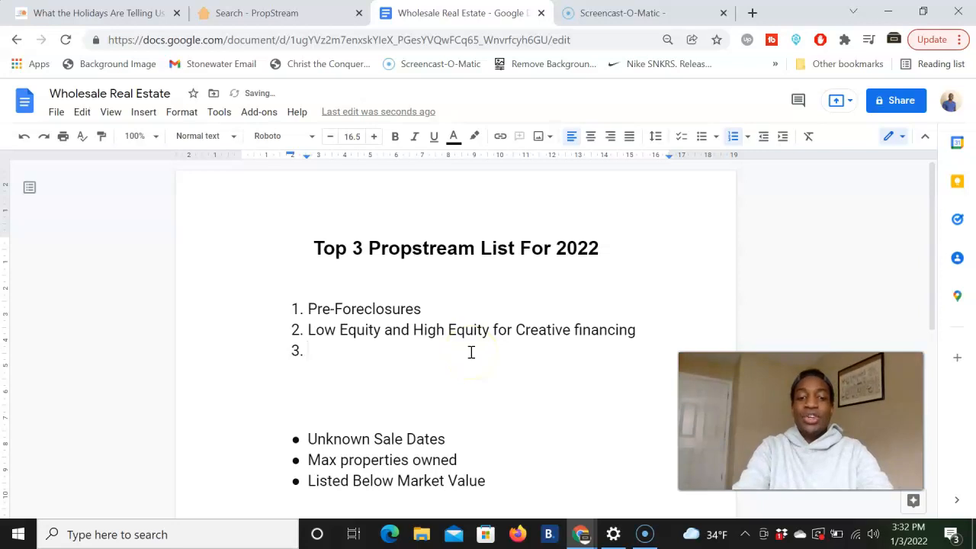
pyautogui.write('High ')
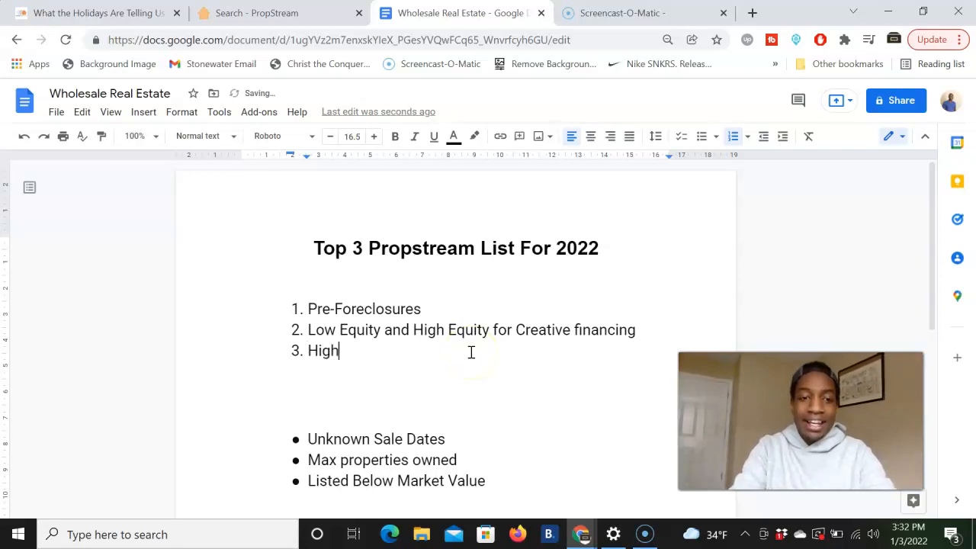
pyautogui.write('Eq ')
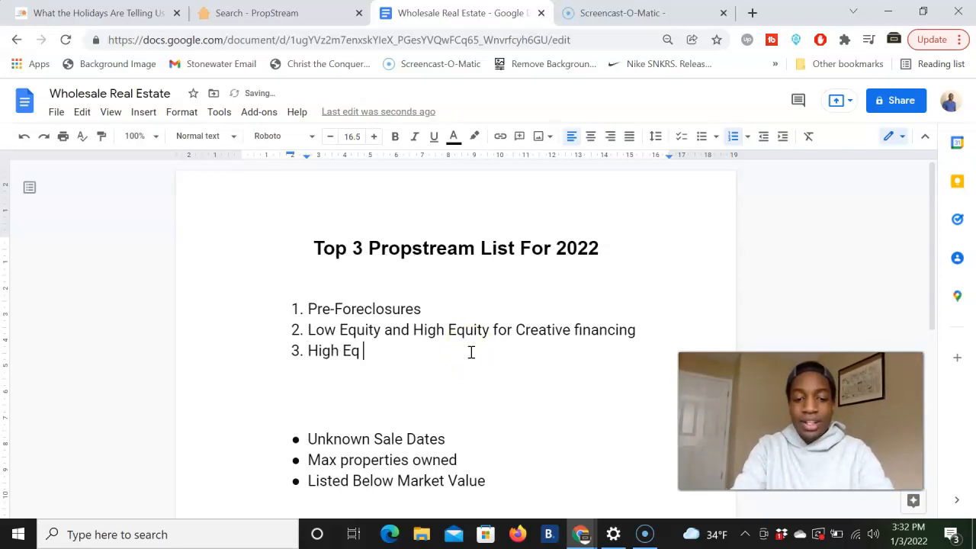
pyautogui.write('Abse')
pyautogui.write('ntee')
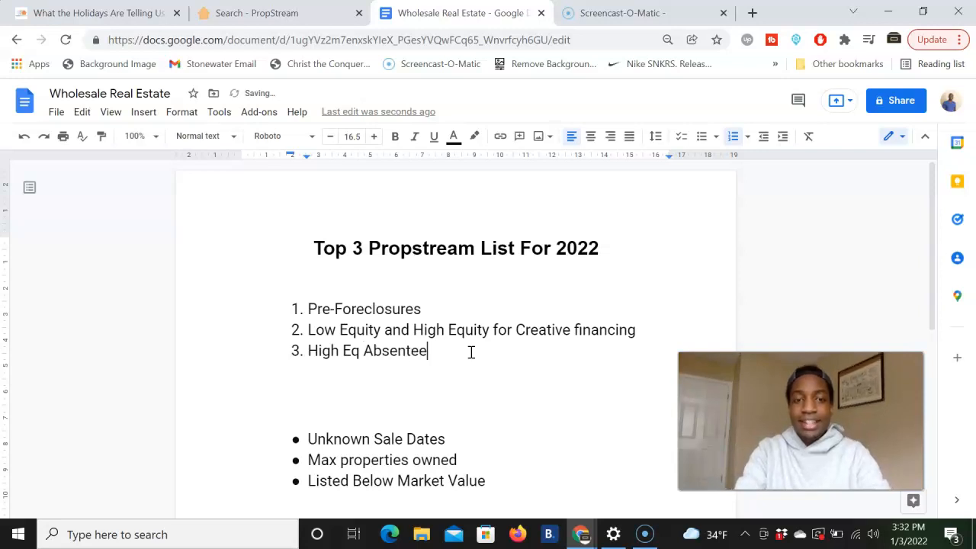
pyautogui.click(436, 336)
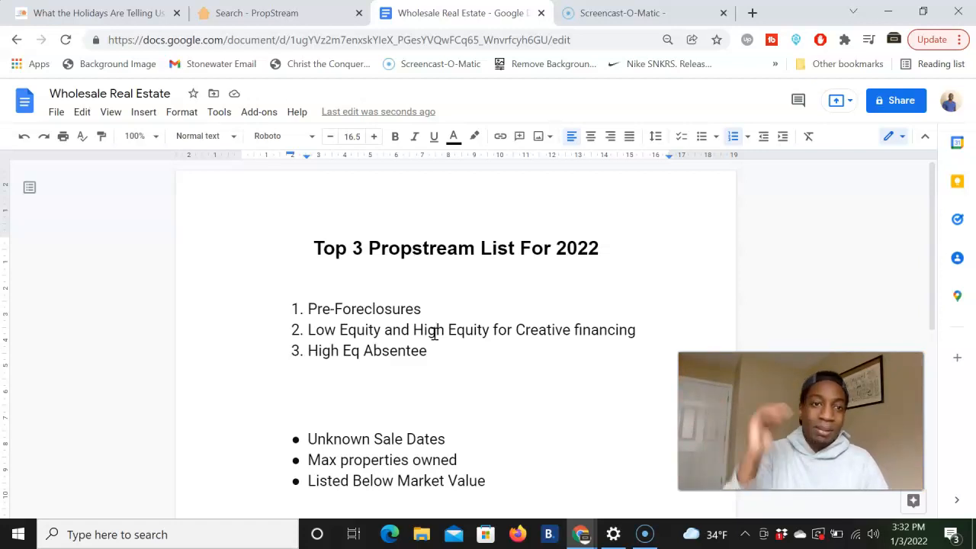
# Switch back to PropStream and remove every criterion from the current Atlanta, GA search
pyautogui.click(259, 13)
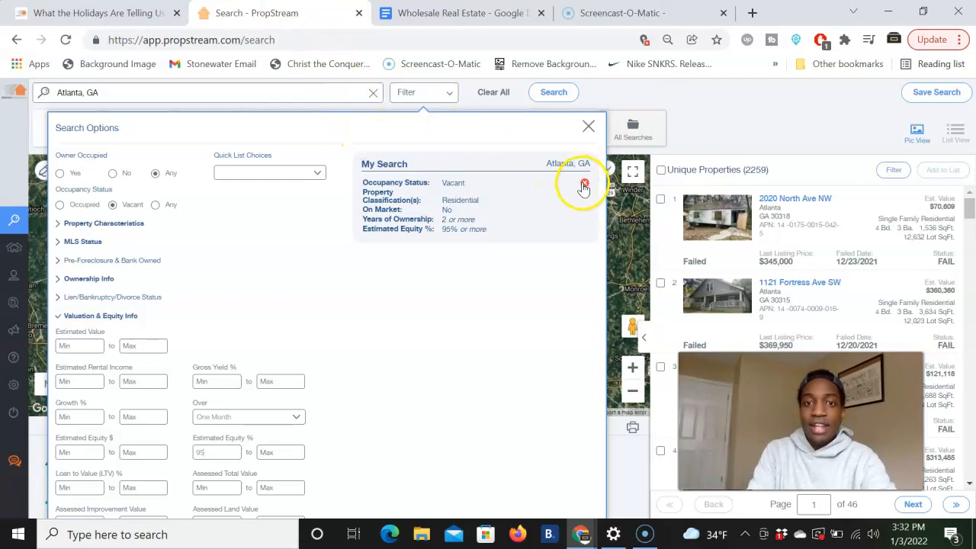
pyautogui.click(583, 184)
pyautogui.click(583, 185)
pyautogui.click(583, 185)
pyautogui.click(583, 184)
pyautogui.click(583, 186)
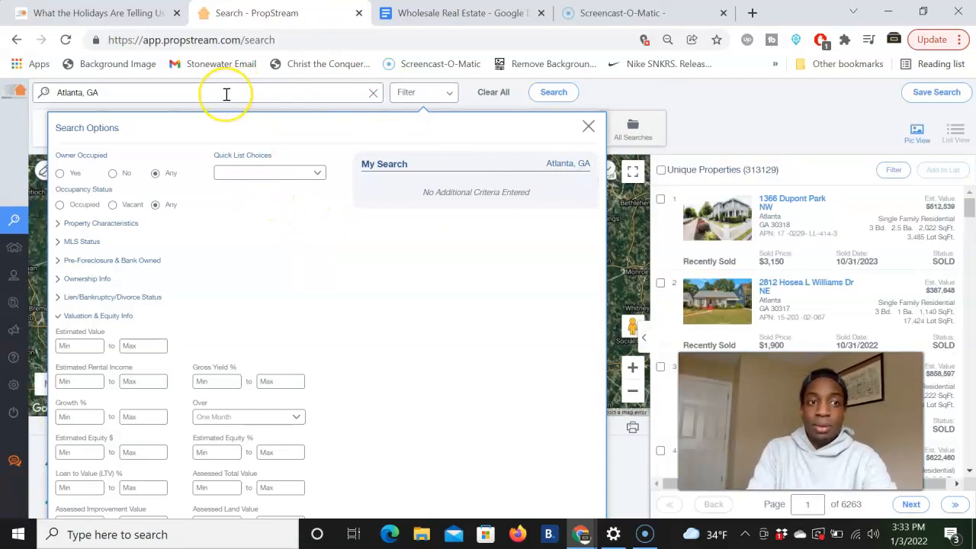
# Set Owner Occupied to No and the minimum estimated equity to 50%
pyautogui.click(113, 174)
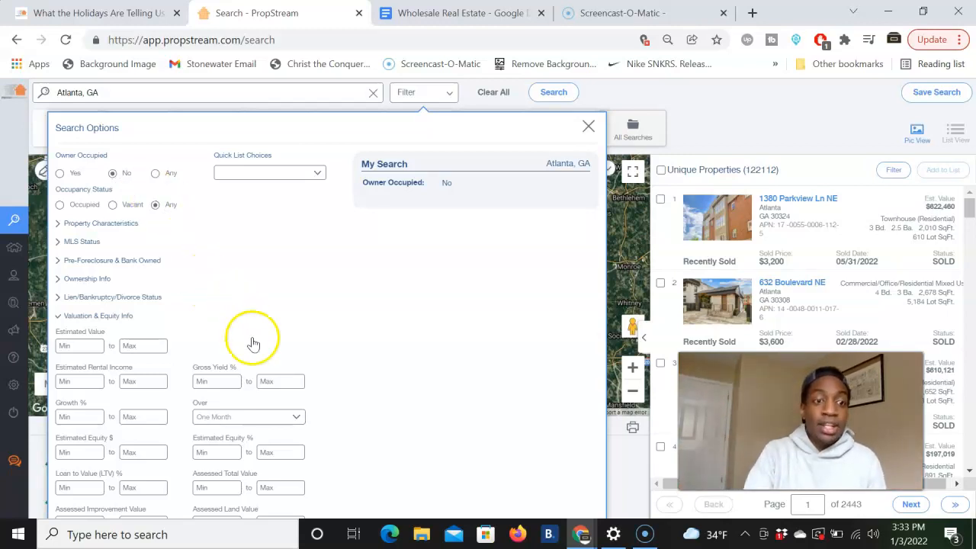
pyautogui.click(228, 455)
pyautogui.write('59')
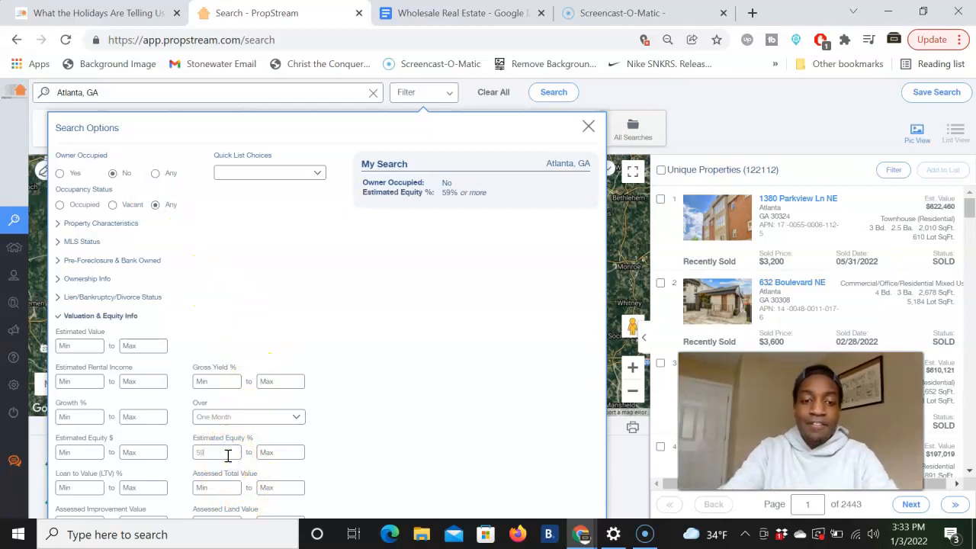
pyautogui.click(498, 404)
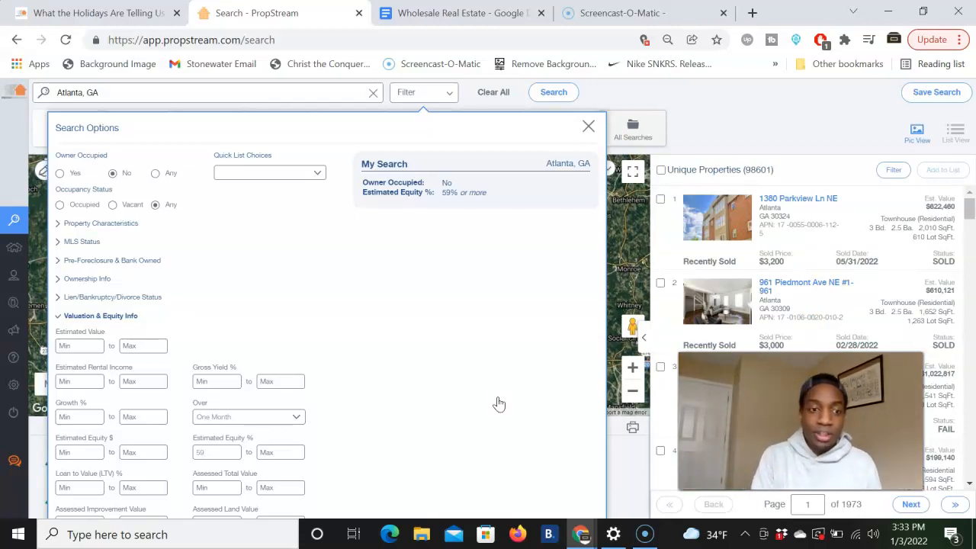
pyautogui.press('BackSpace')
pyautogui.write('0')
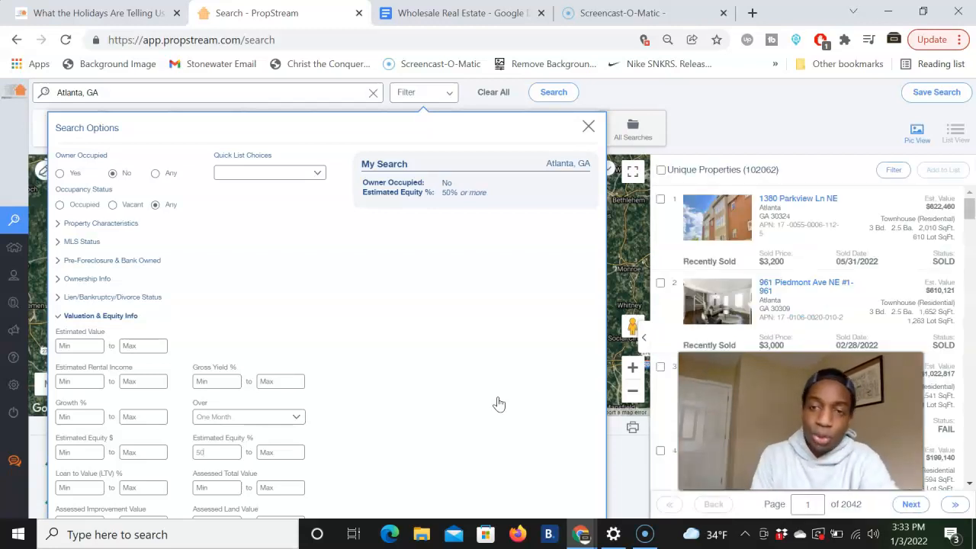
pyautogui.click(132, 319)
pyautogui.click(133, 319)
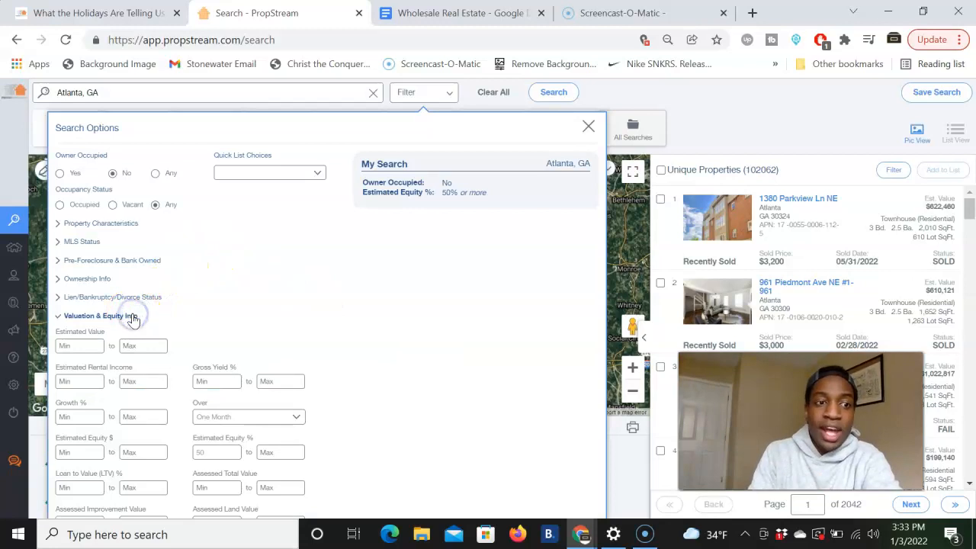
# Set On Market to No and restrict the property classification to Residential
pyautogui.click(84, 241)
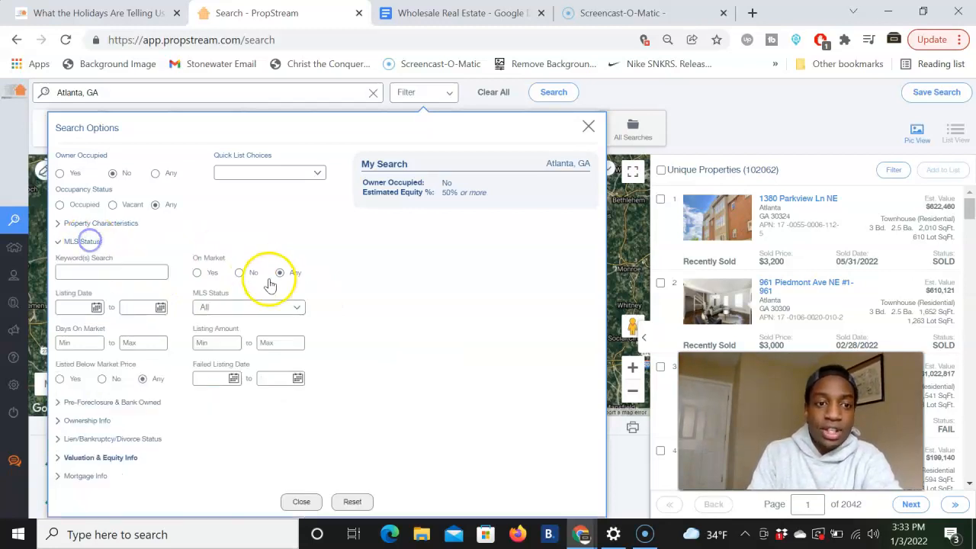
pyautogui.click(240, 274)
pyautogui.click(125, 224)
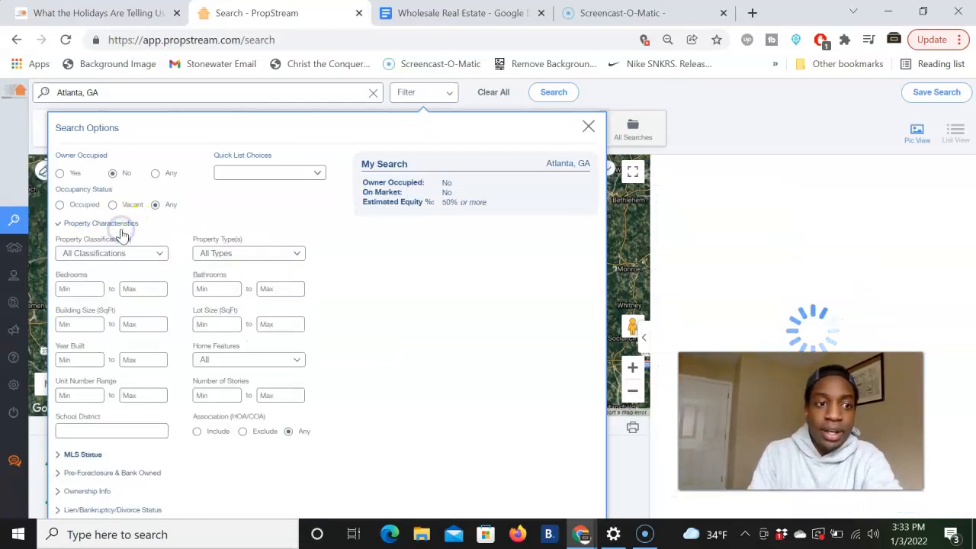
pyautogui.click(119, 255)
pyautogui.click(106, 276)
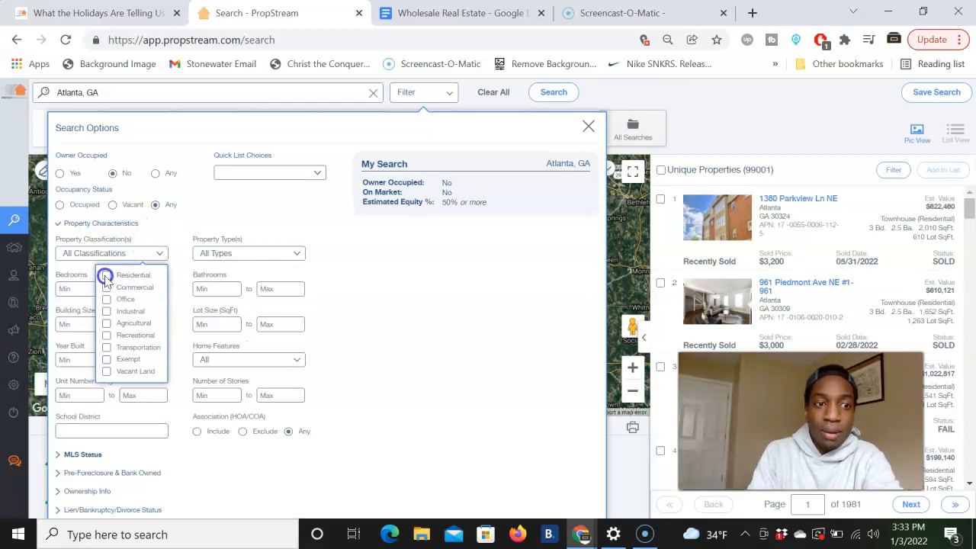
pyautogui.click(107, 222)
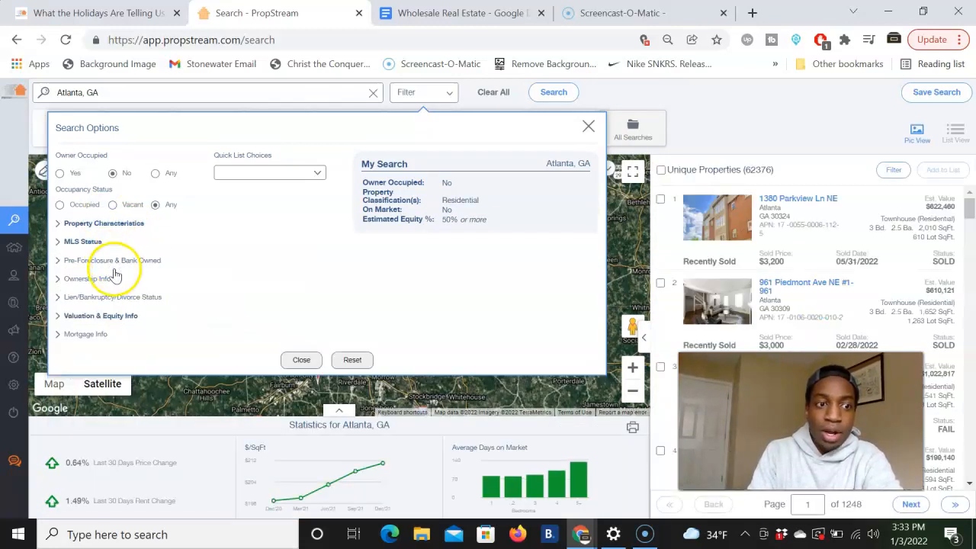
# Set the minimum years of ownership to 10 and the occupancy status to Vacant
pyautogui.click(113, 275)
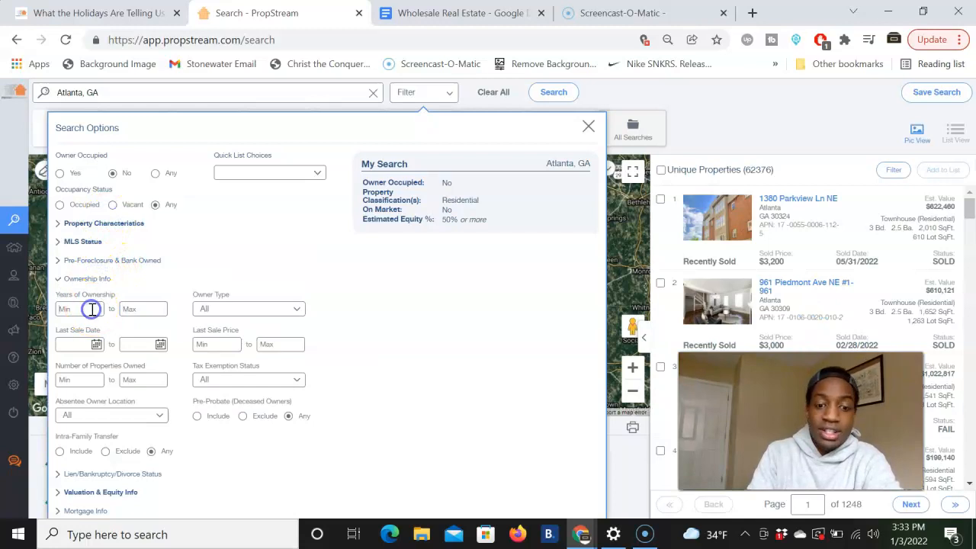
pyautogui.write('10')
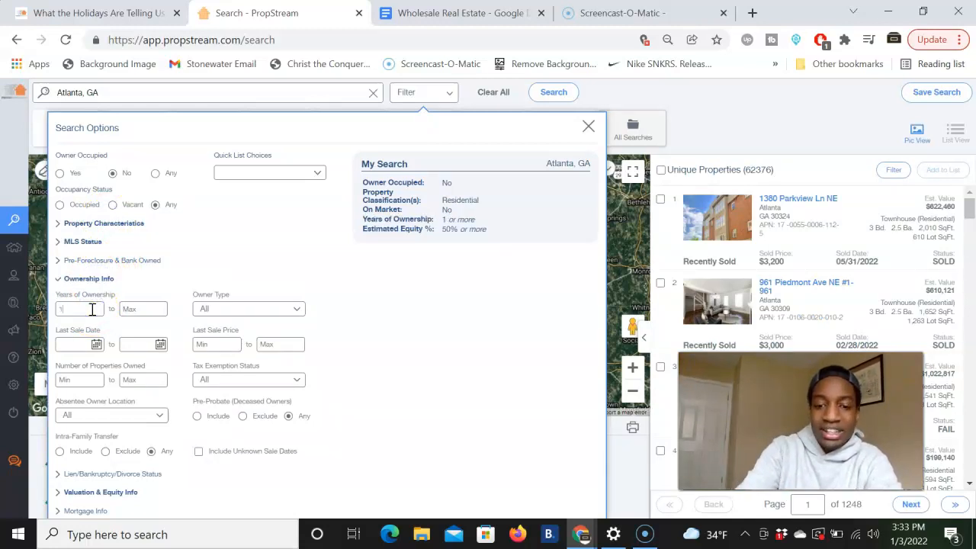
pyautogui.click(86, 279)
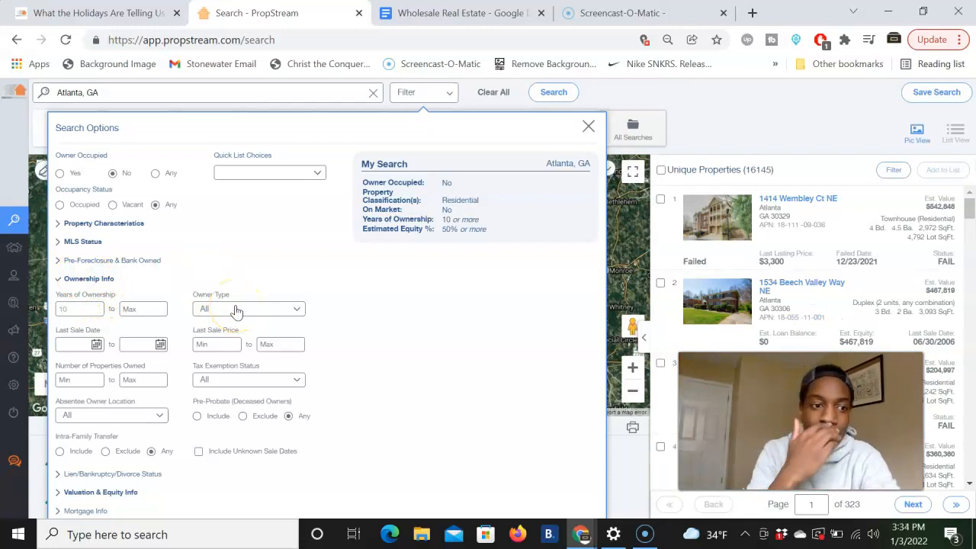
pyautogui.click(98, 285)
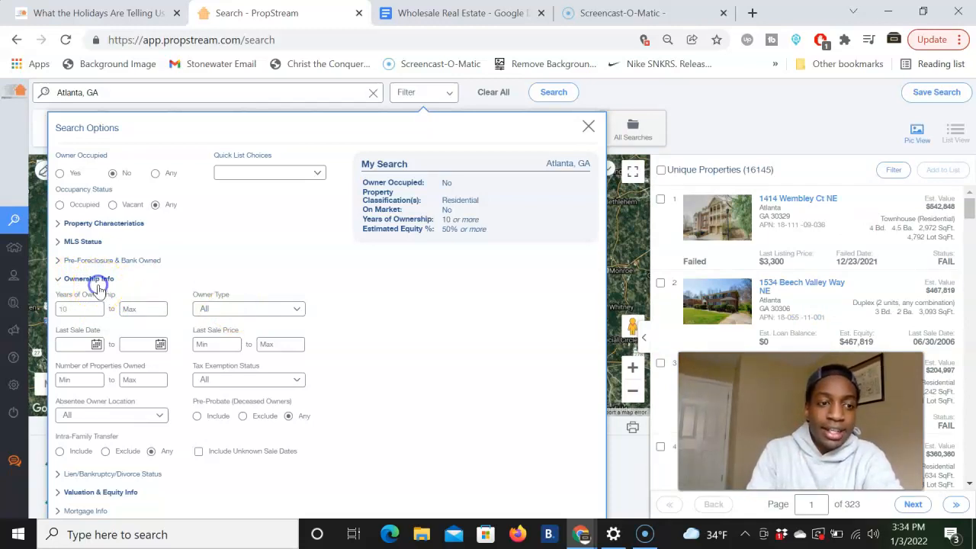
pyautogui.click(84, 279)
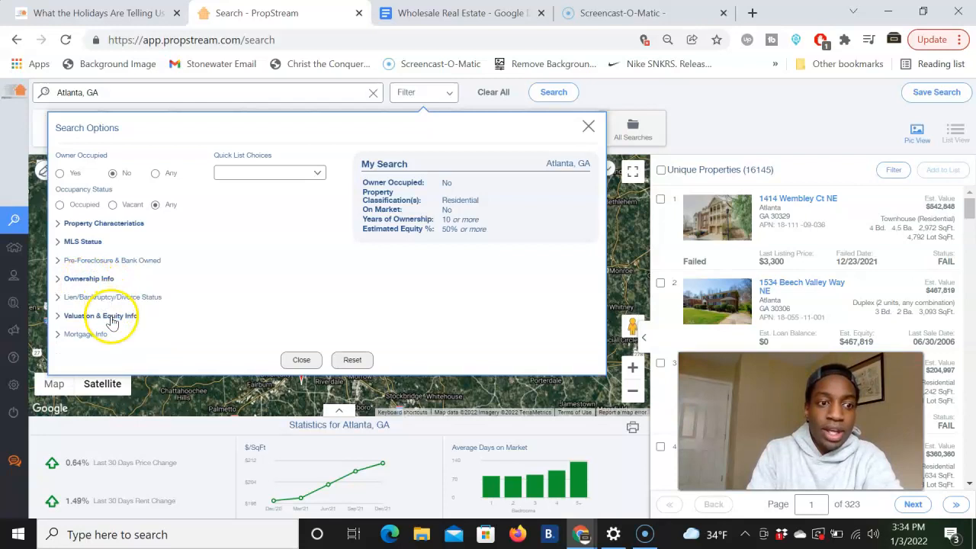
pyautogui.click(115, 206)
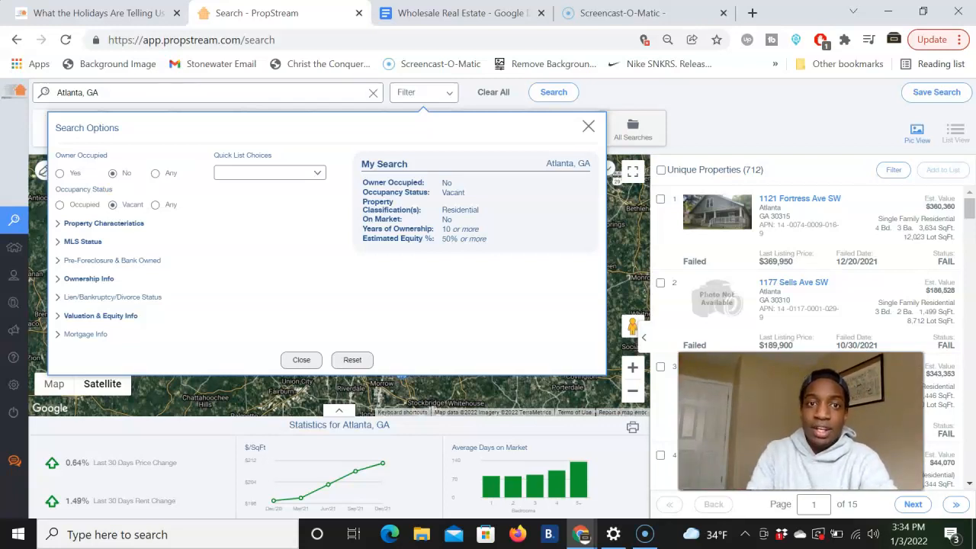
# Switch to the Wholesale Real Estate document in Google Docs to review the bulleted filter notes
pyautogui.click(457, 13)
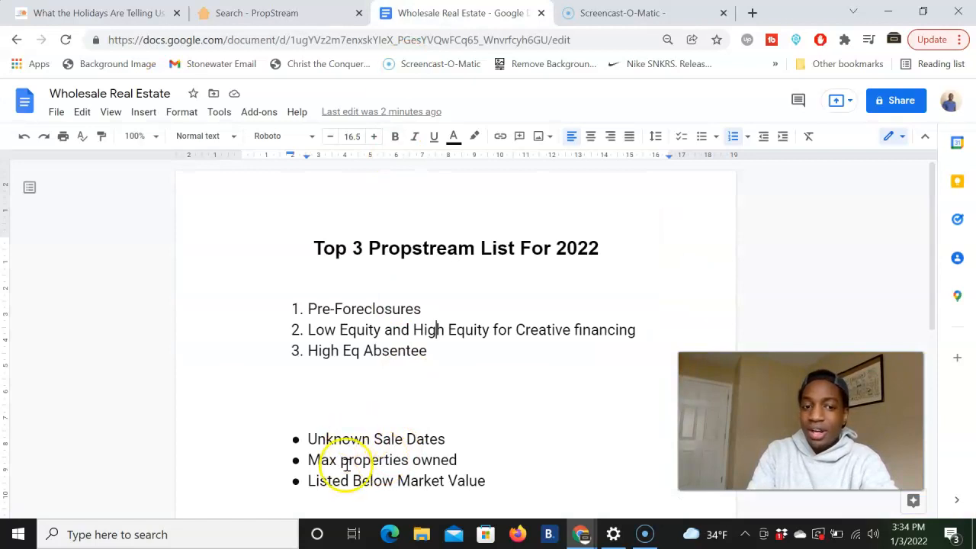